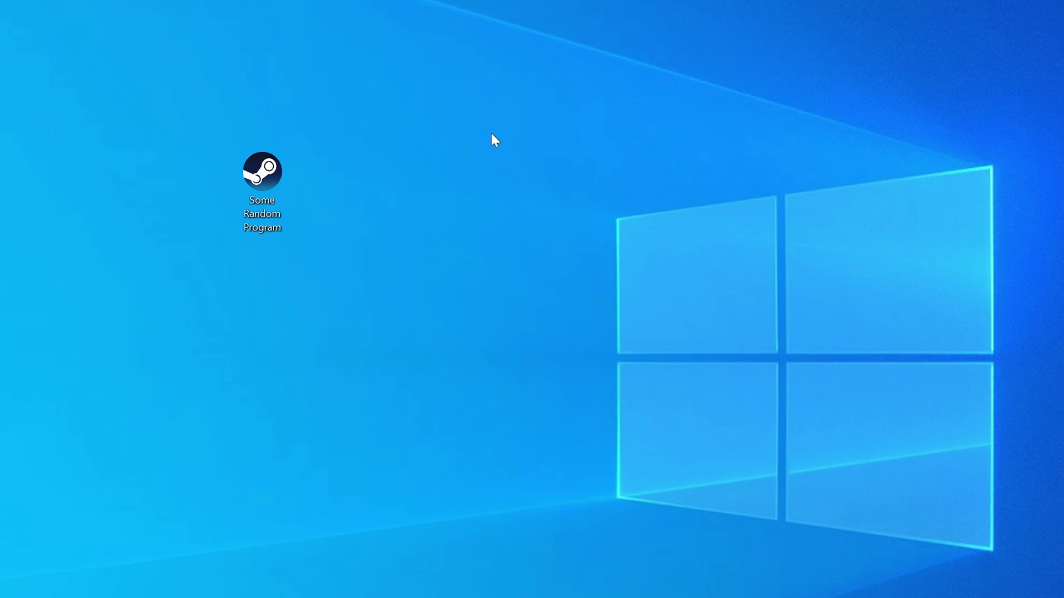
Launch Some Random Program from its desktop shortcut to reproduce the missing xinput1_3.dll error.
double_click(279, 178)
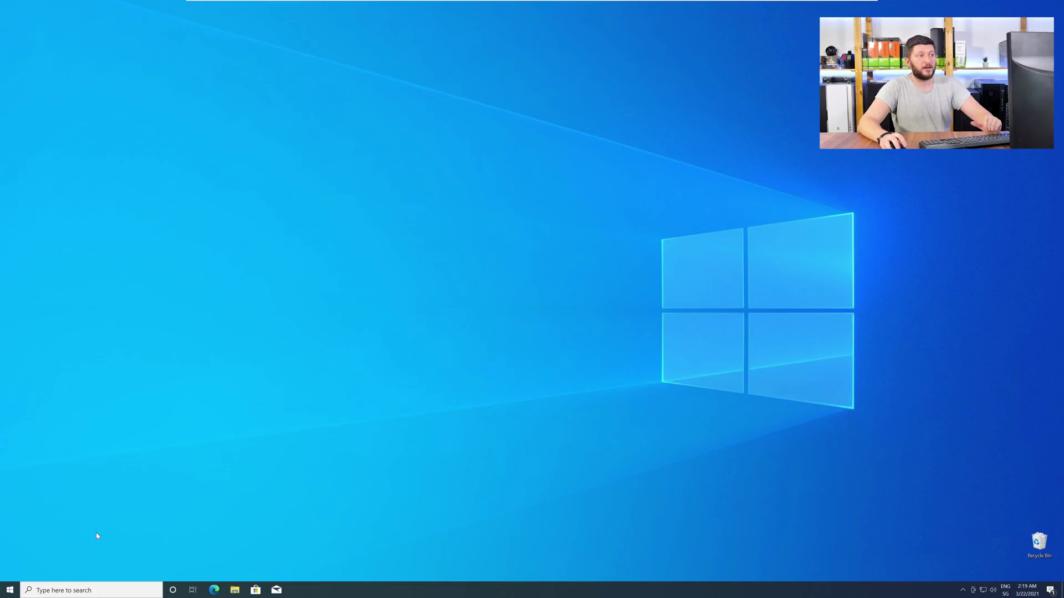
right_click(6, 591)
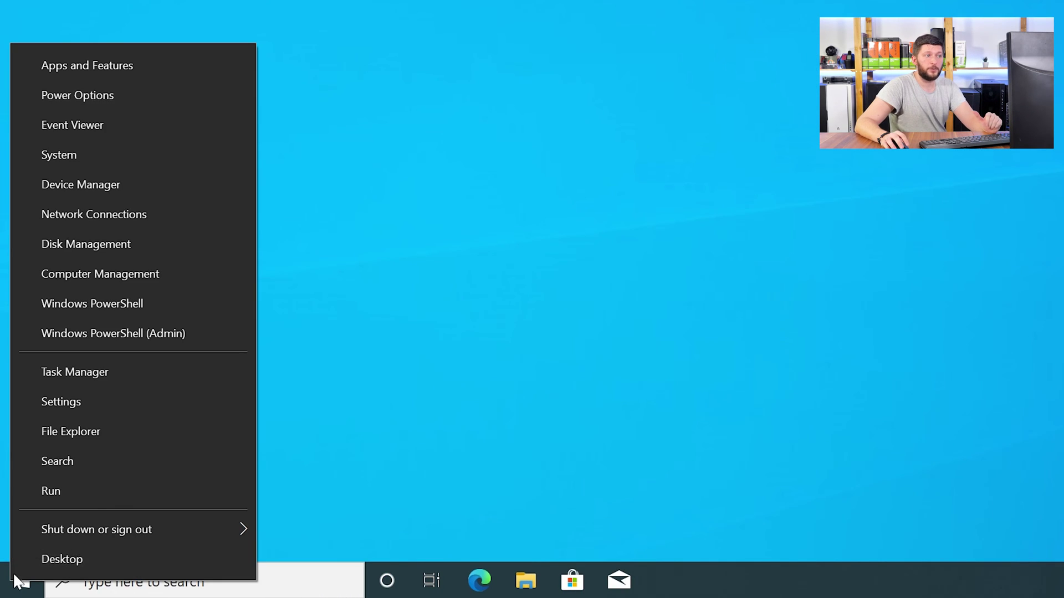
left_click(127, 158)
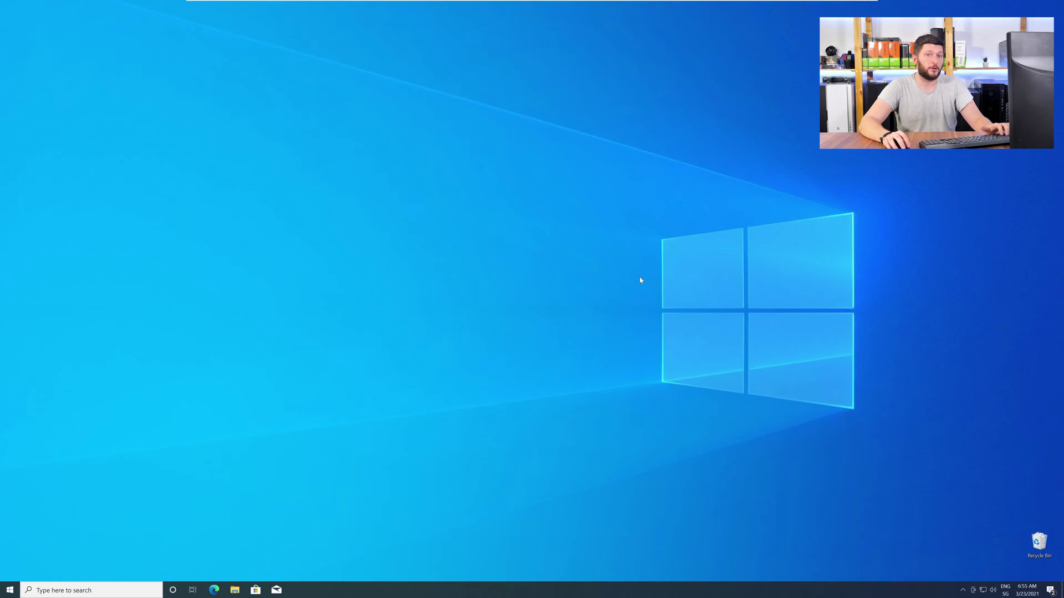
left_click(215, 590)
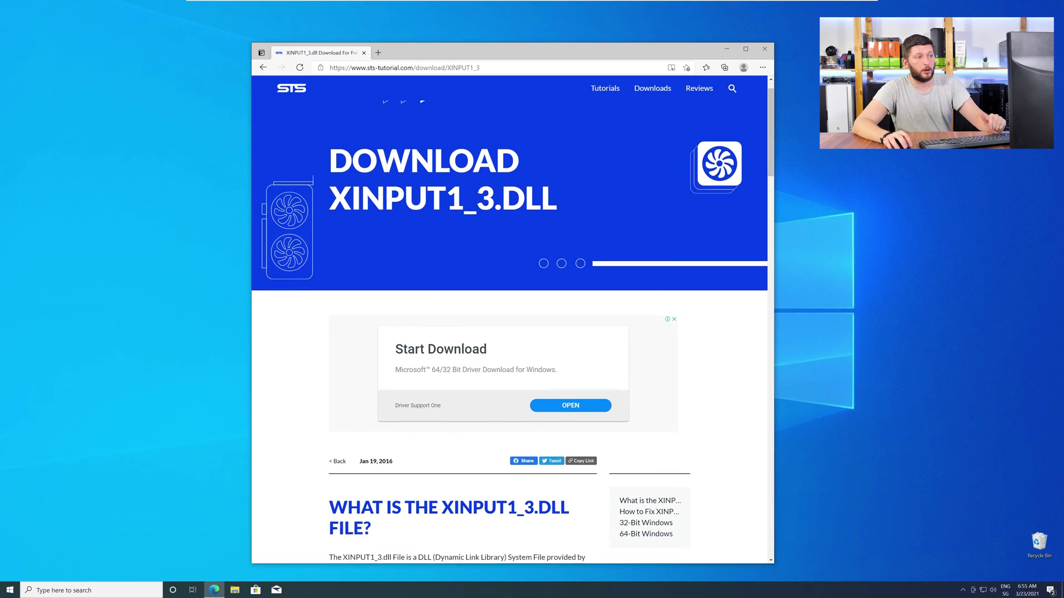
Download the 32-bit and 64-bit XINPUT1_3.dll zip files from the STS-Tutorial page.
scroll(486, 236, "down", 5)
scroll(485, 235, "down", 2)
scroll(485, 237, "down", 6)
scroll(486, 239, "down", 1)
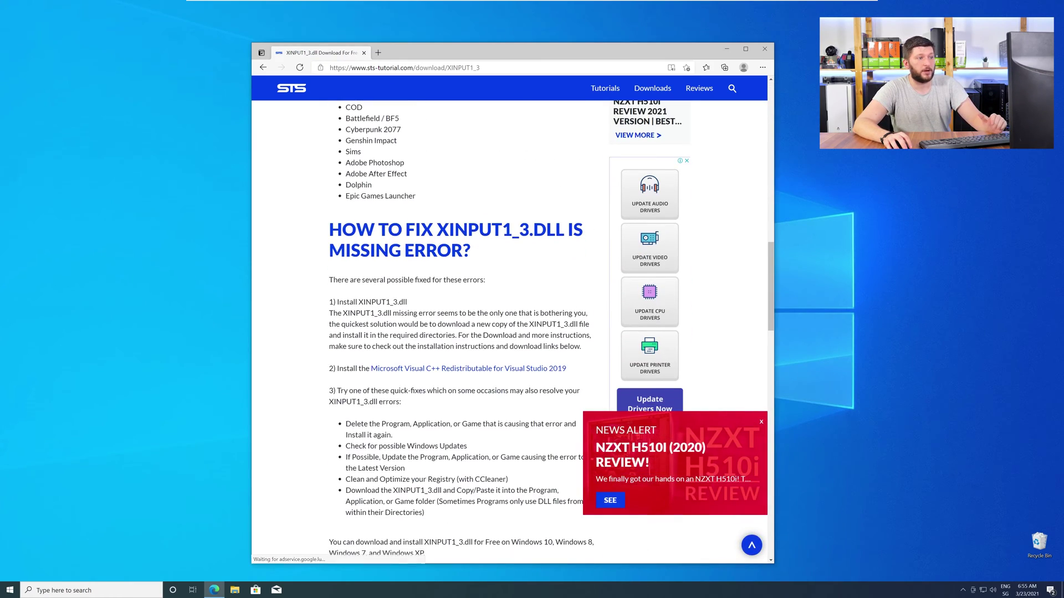
scroll(487, 240, "down", 5)
scroll(486, 241, "down", 1)
scroll(486, 240, "down", 1)
scroll(487, 239, "down", 8)
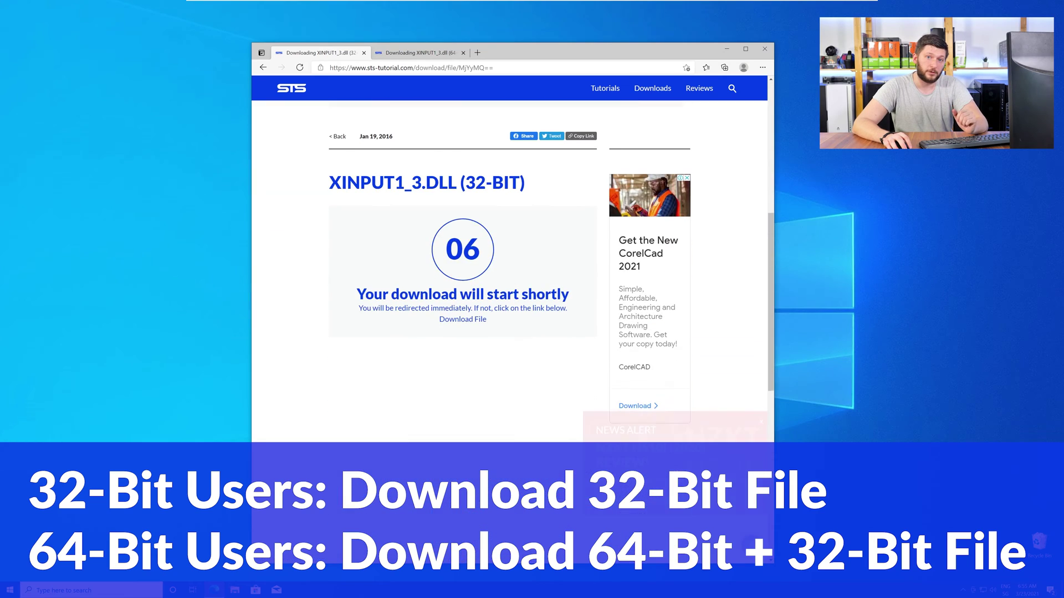
left_click(469, 312)
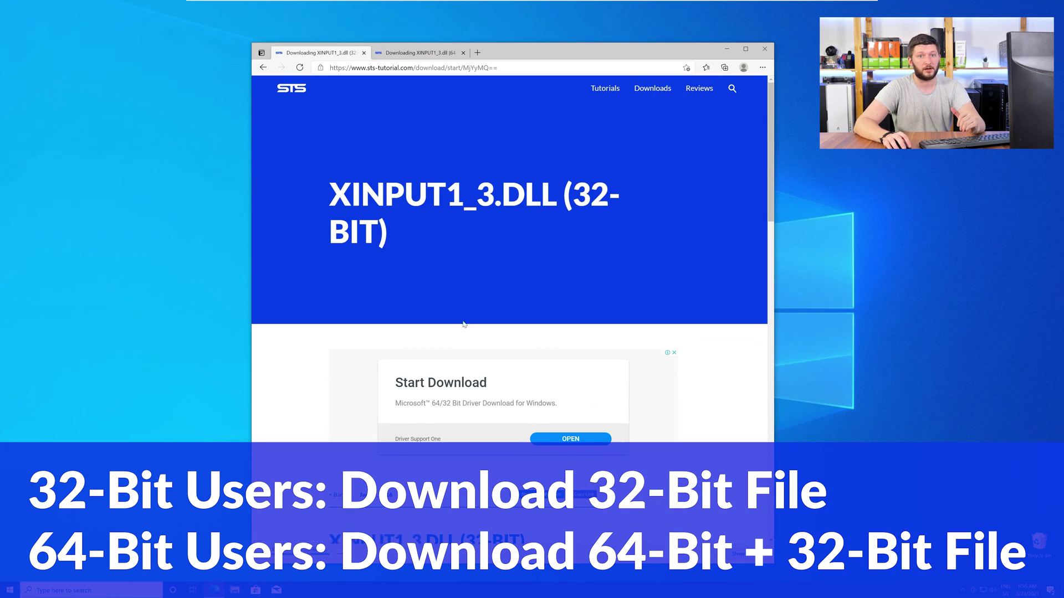
scroll(460, 333, "down", 2)
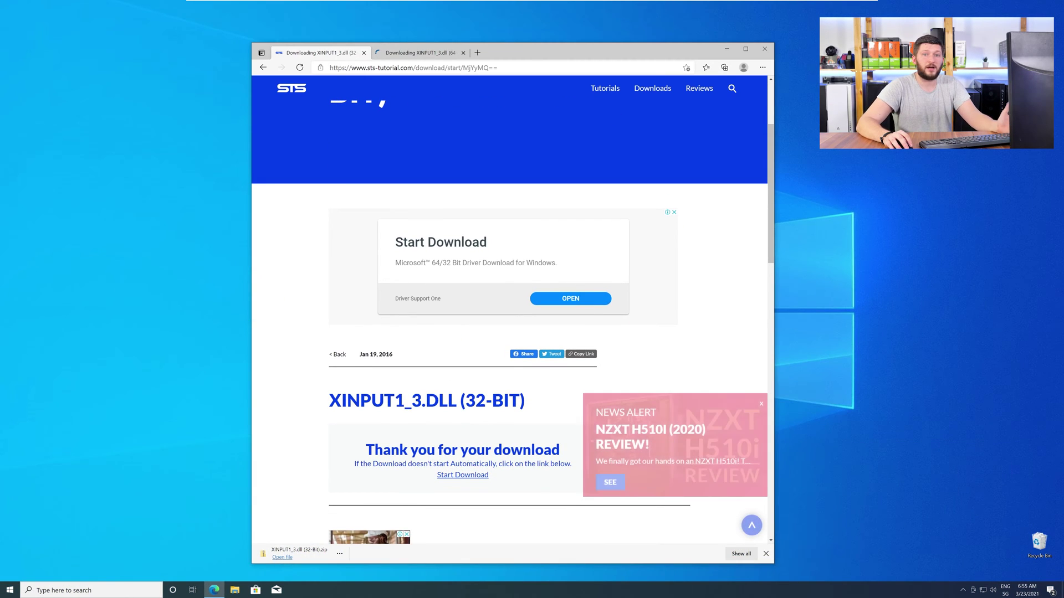
left_click(410, 556)
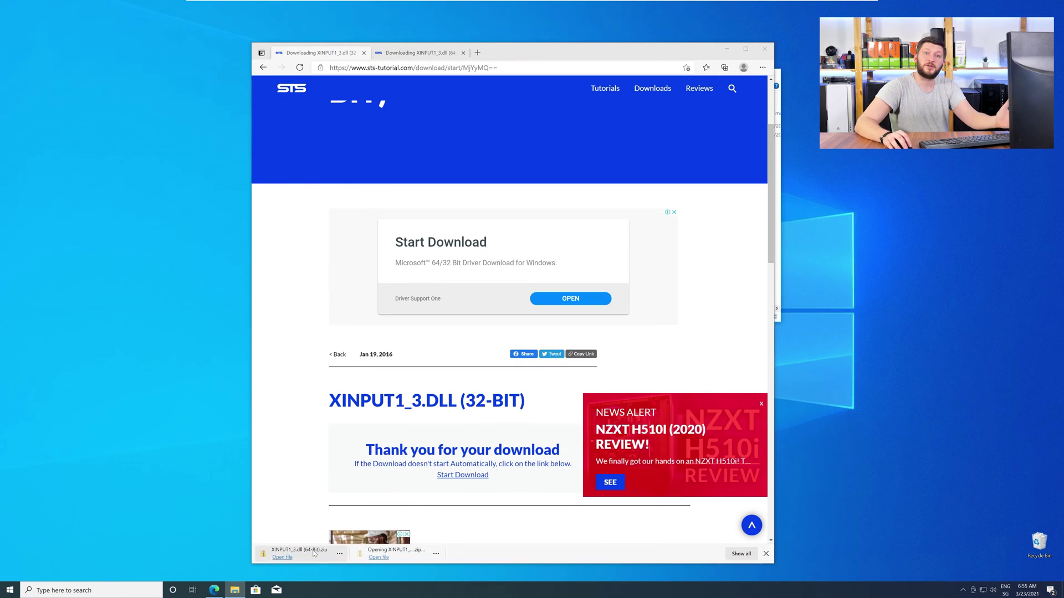
Open both XINPUT1_3.dll zips side by side, showing the 64-bit and 32-bit folders inside.
left_click(299, 553)
left_click(769, 52)
left_click_drag(624, 84, 381, 331)
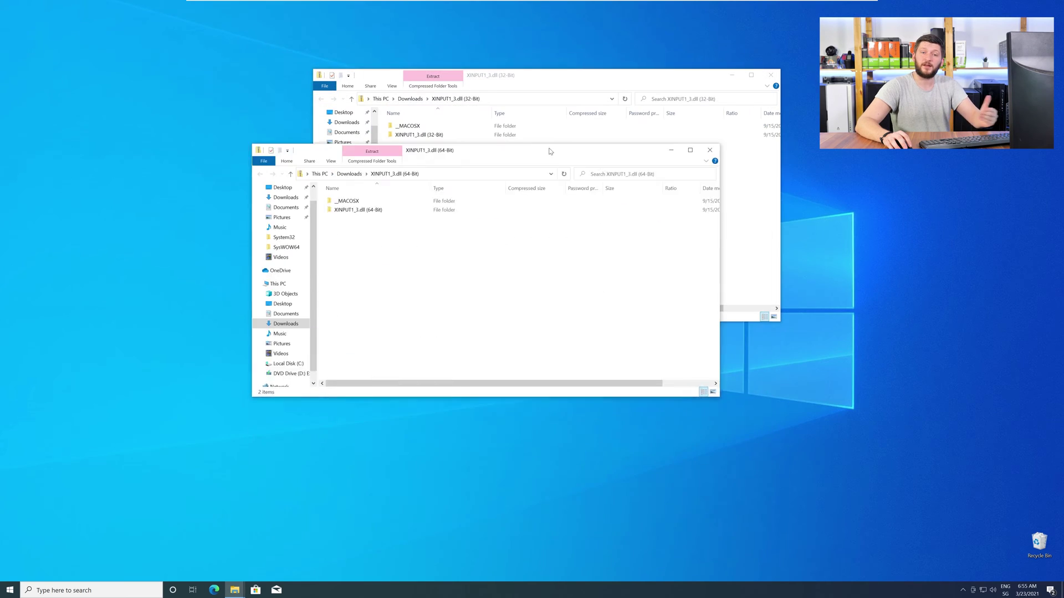
double_click(248, 392)
left_click_drag(497, 83, 735, 341)
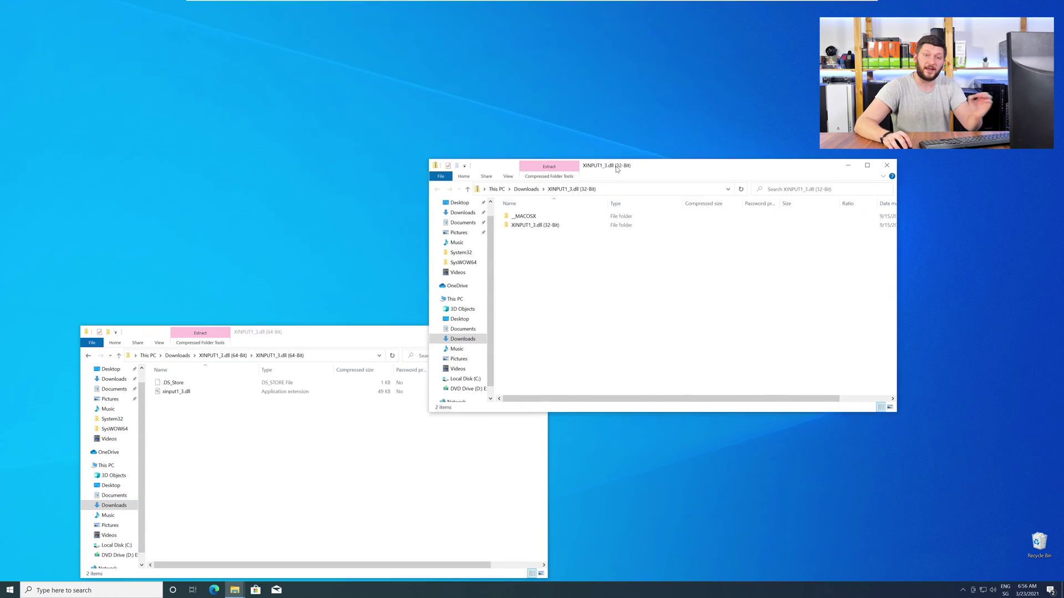
double_click(663, 393)
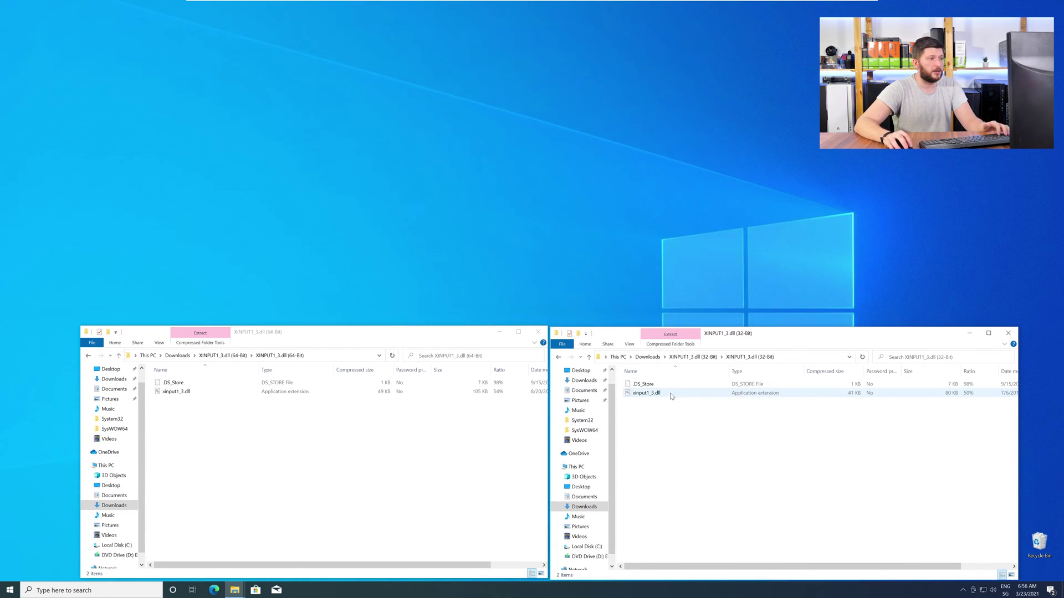
Browse a new Explorer window to C:\Windows and locate the System32 and SysWOW64 folders.
key("super+e")
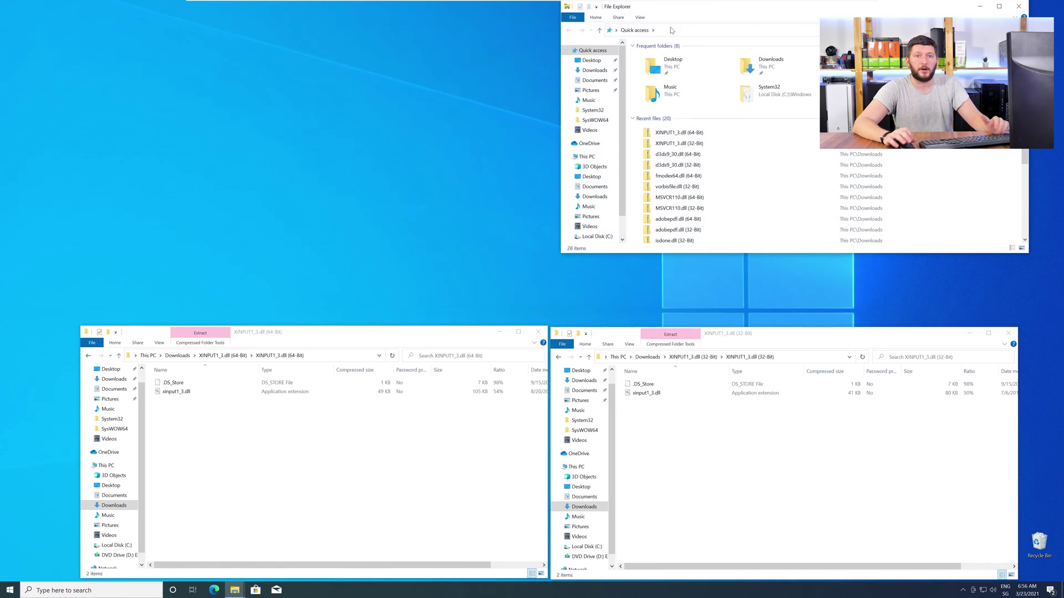
left_click_drag(707, 11, 467, 79)
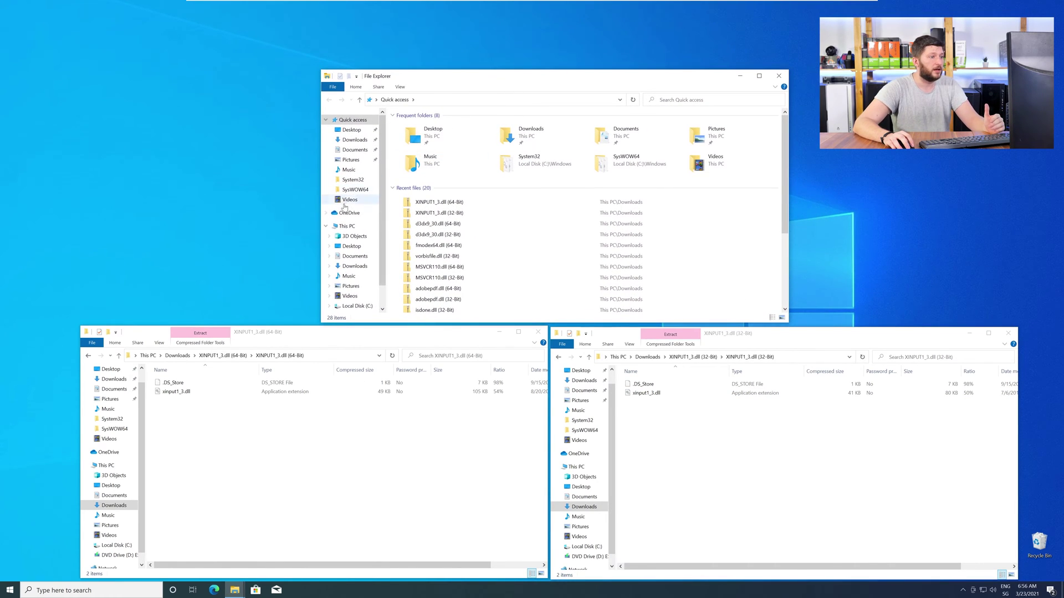
left_click(352, 227)
double_click(443, 213)
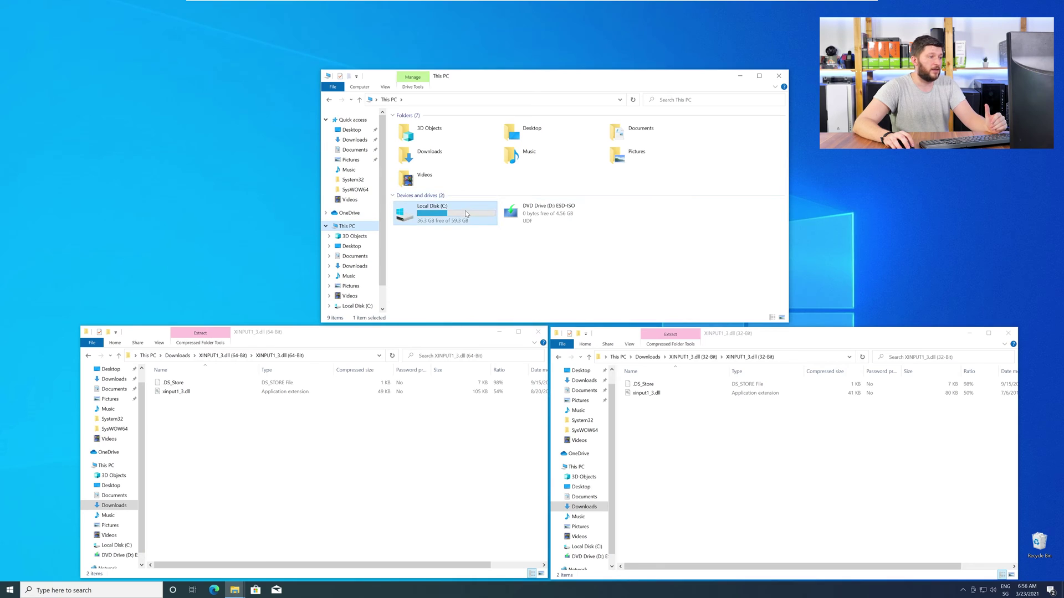
double_click(444, 163)
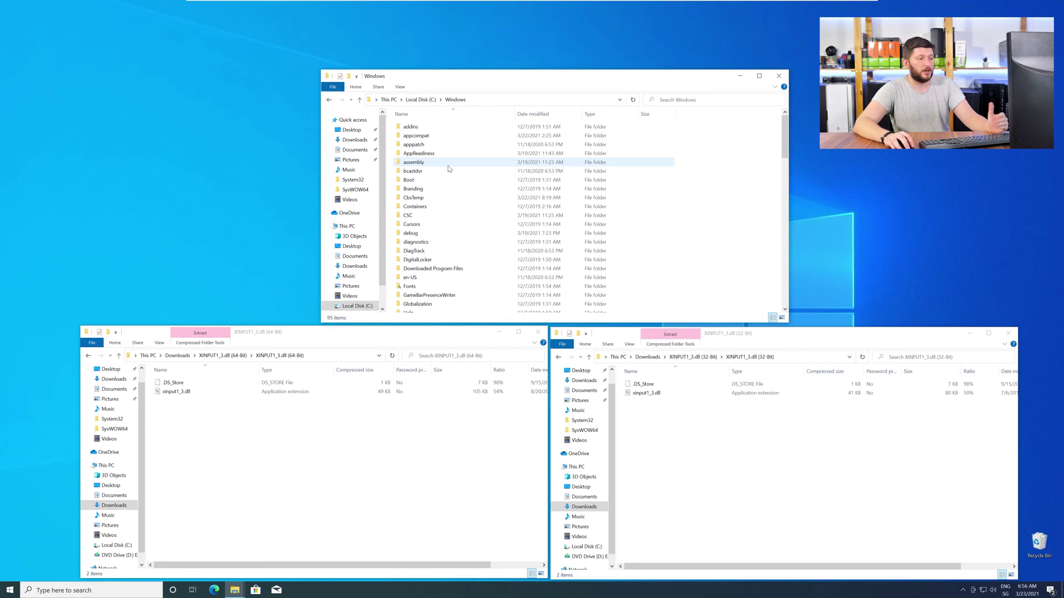
scroll(452, 188, "down", 2)
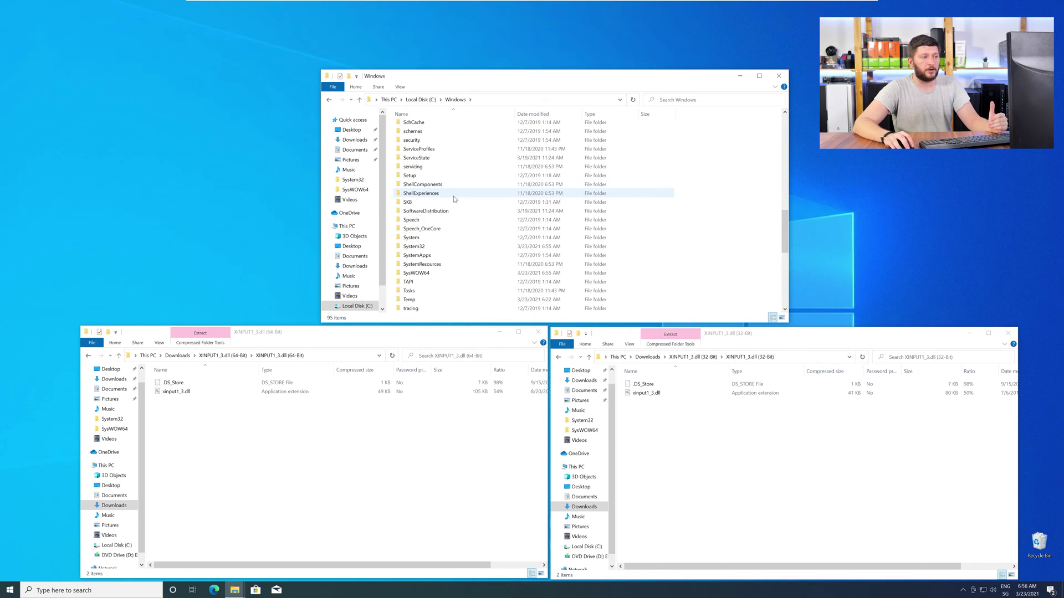
scroll(452, 210, "down", 1)
left_click(435, 246)
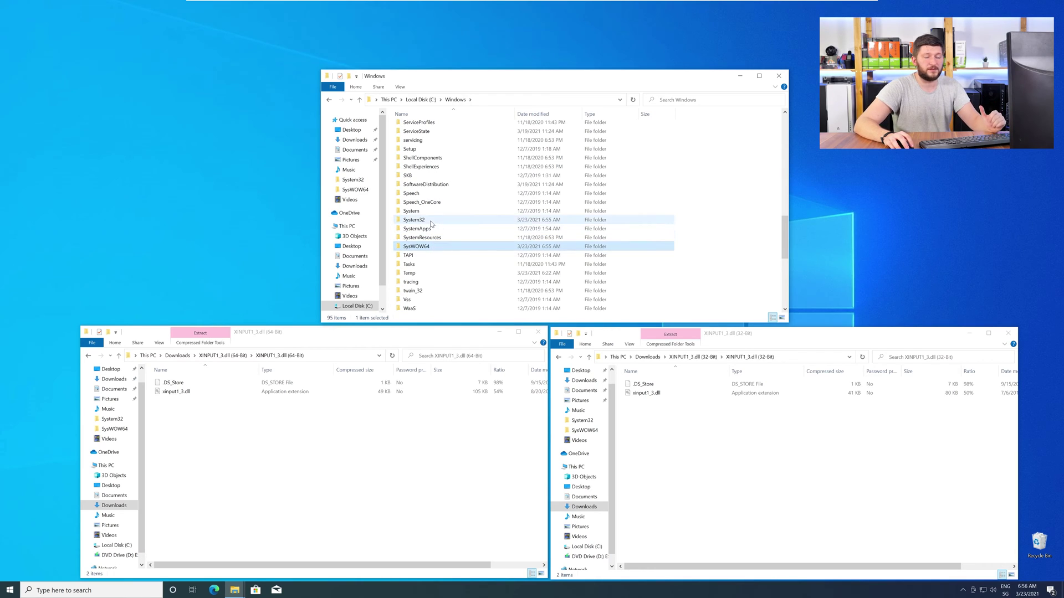
left_click(431, 221)
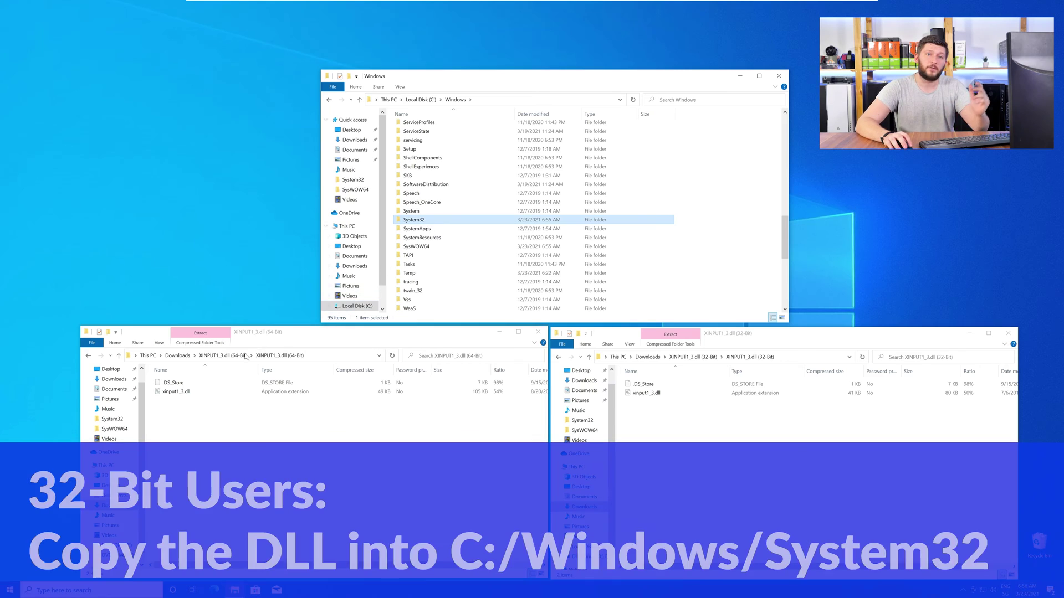
Copy the 64-bit xinput1_3.dll into System32 and the 32-bit into SysWOW64, replacing existing copies.
mouse_move(176, 391)
left_mouse_down()
mouse_move(415, 239)
mouse_move(424, 220)
left_mouse_up()
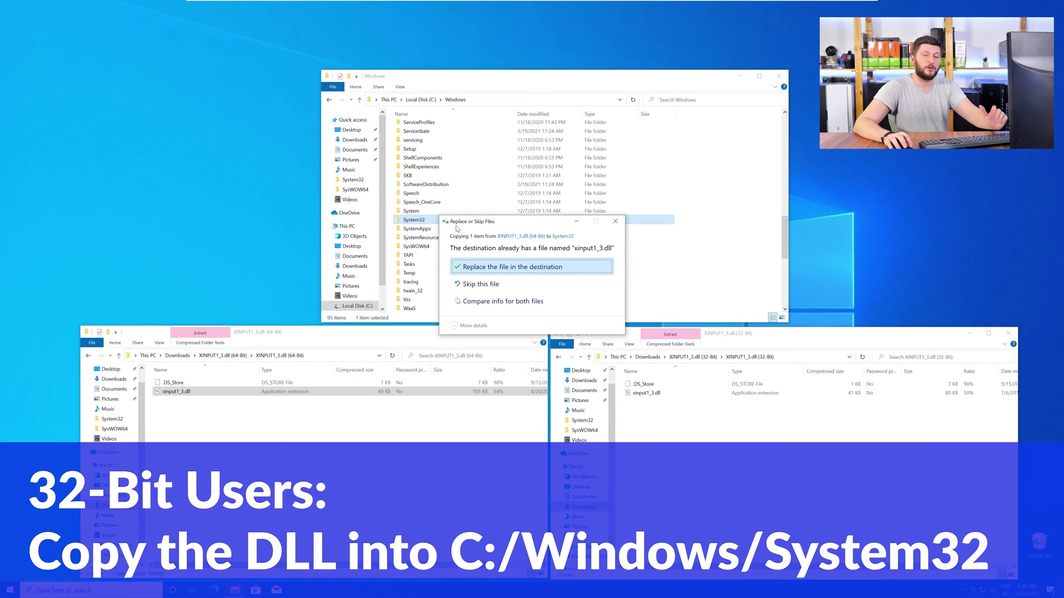
left_click(491, 267)
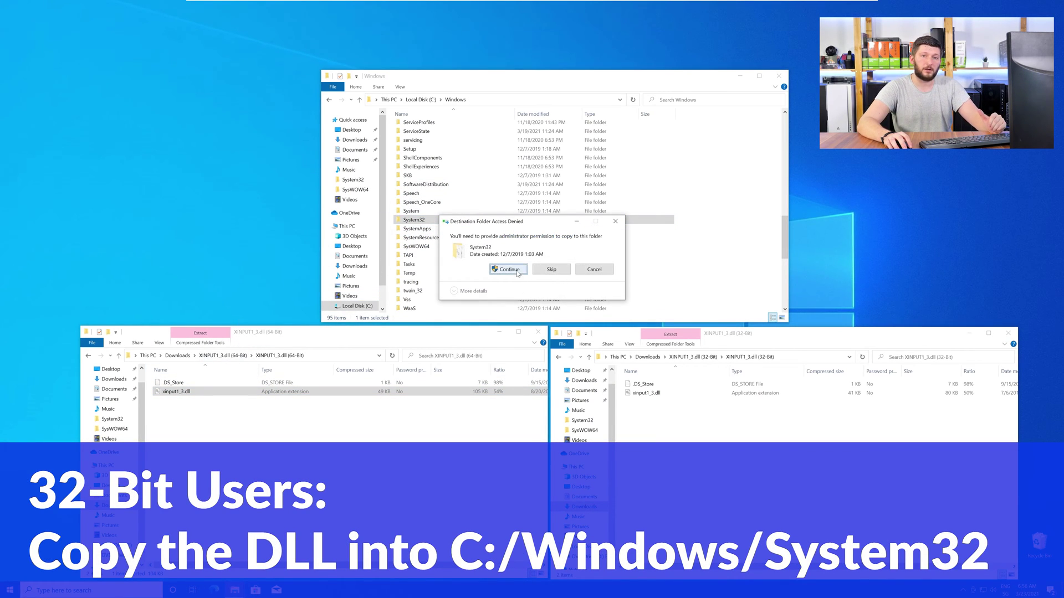
left_click(518, 272)
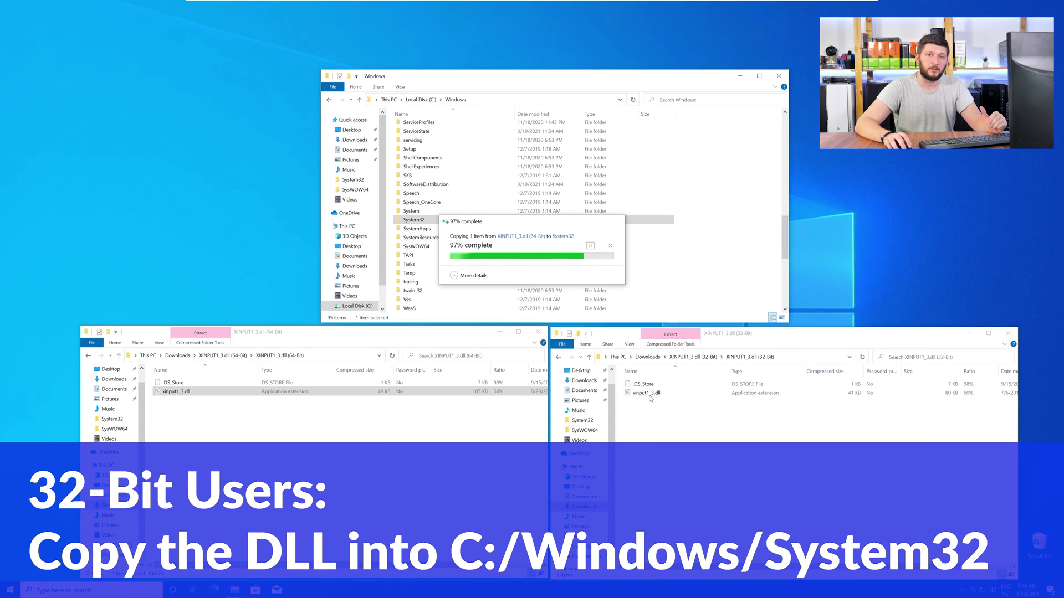
left_click_drag(647, 393, 442, 247)
left_click(501, 266)
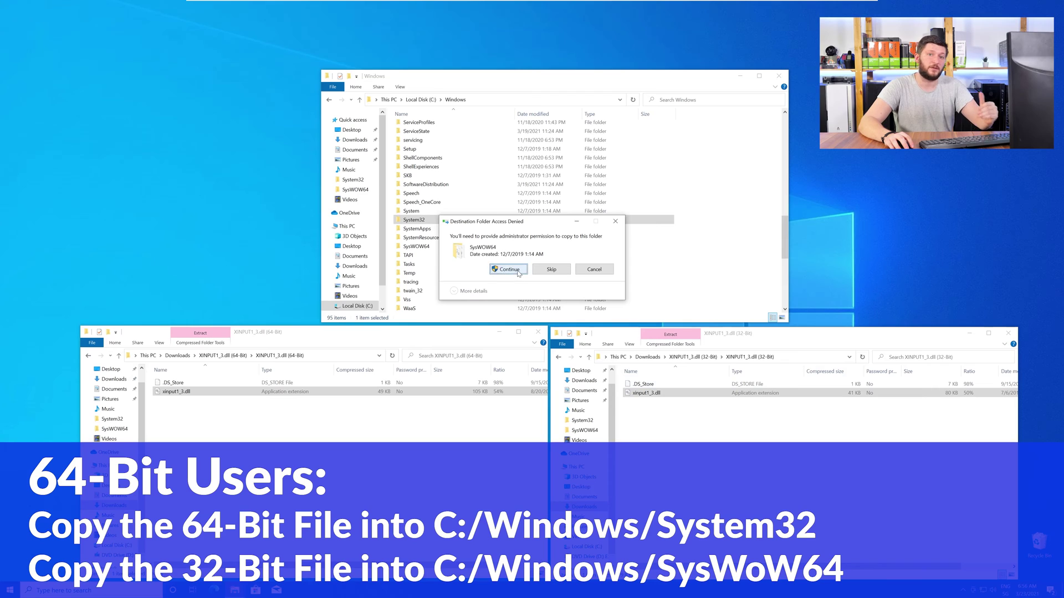
left_click(518, 271)
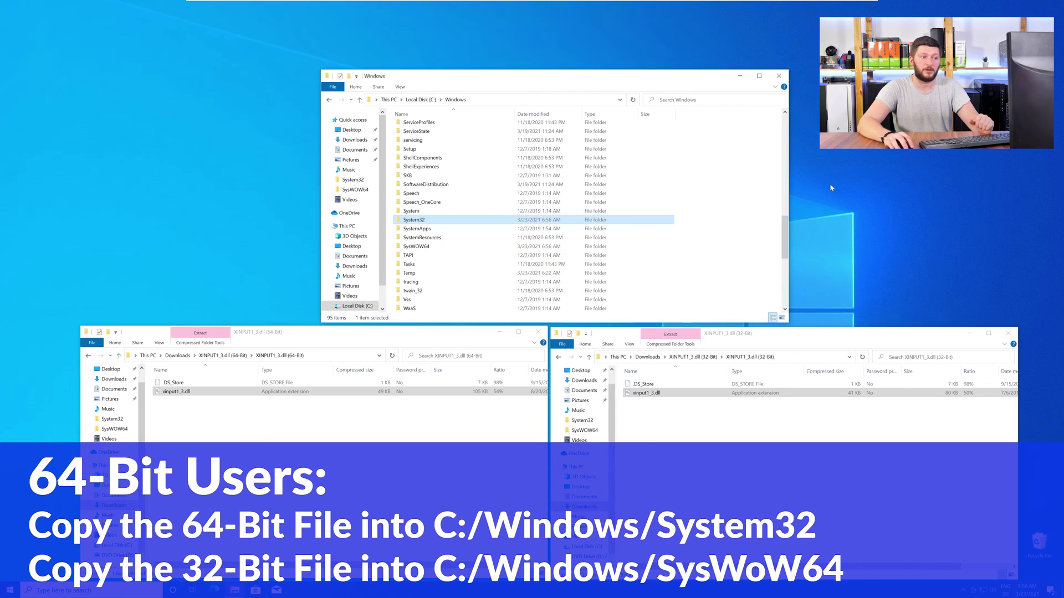
Close the Windows folder and both XINPUT1_3 archive windows.
left_click(779, 76)
left_click(1008, 333)
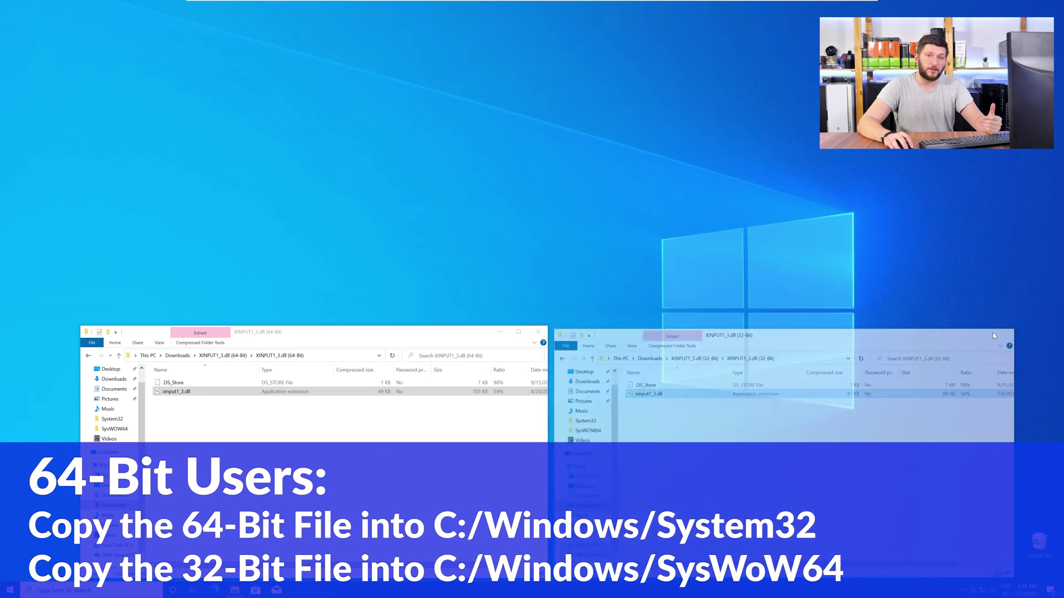
left_click(542, 335)
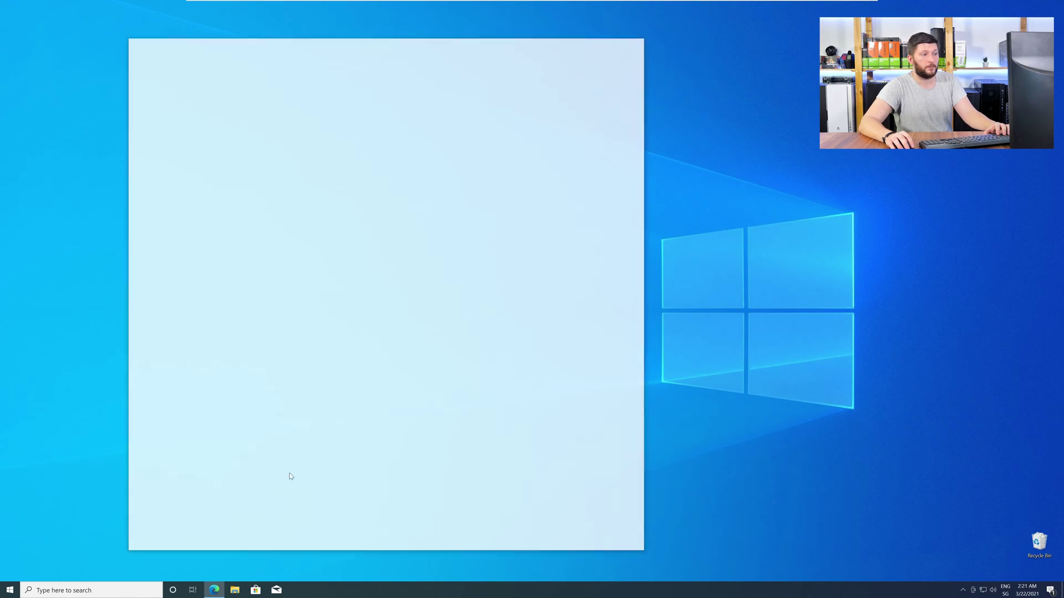
Load the sts-tutorial.com credistributable2019 page and find the vc_redist.x64.exe download.
type("https://www.sts-tutorial.com/download/credistributable2019")
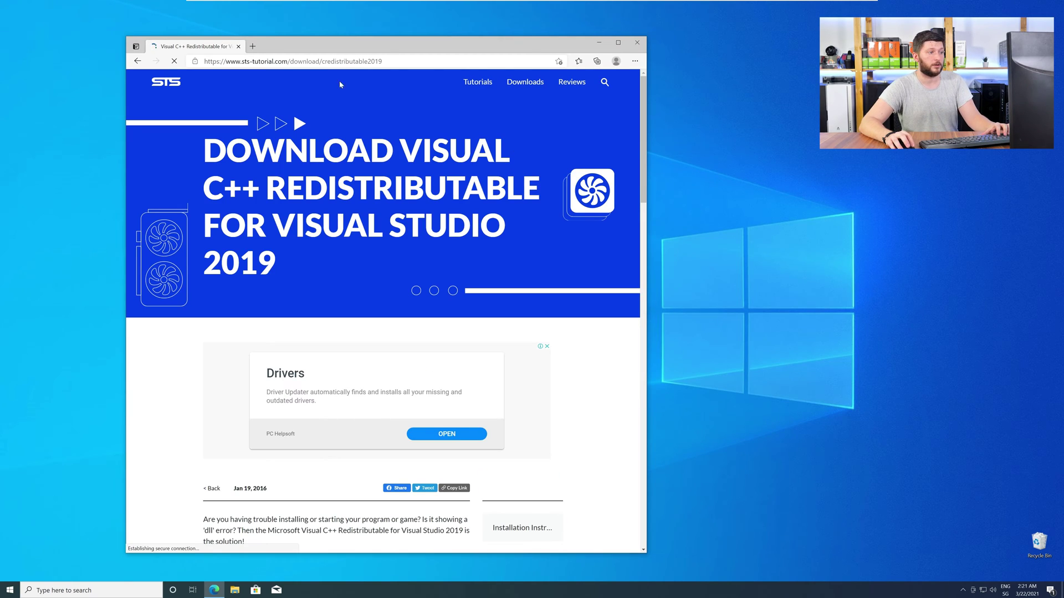
scroll(172, 286, "down", 4)
scroll(171, 287, "down", 6)
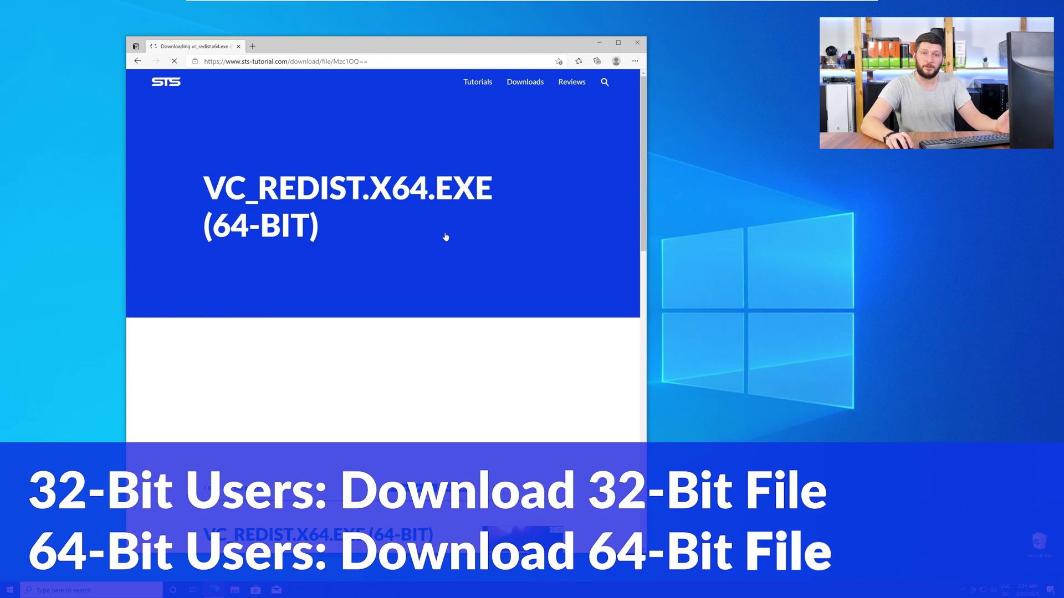
scroll(438, 244, "up", 1)
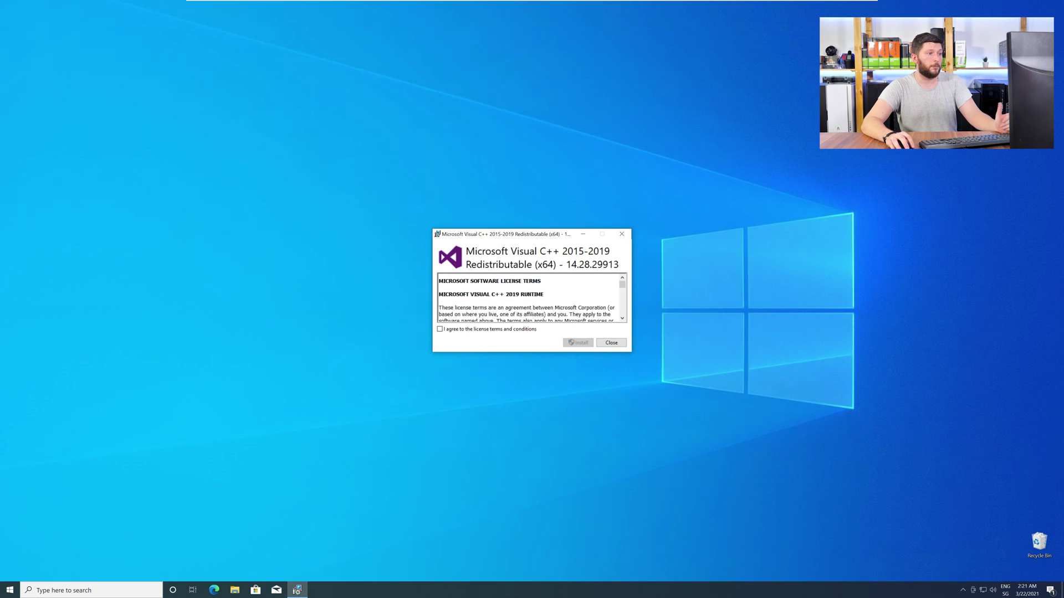
left_click(522, 330)
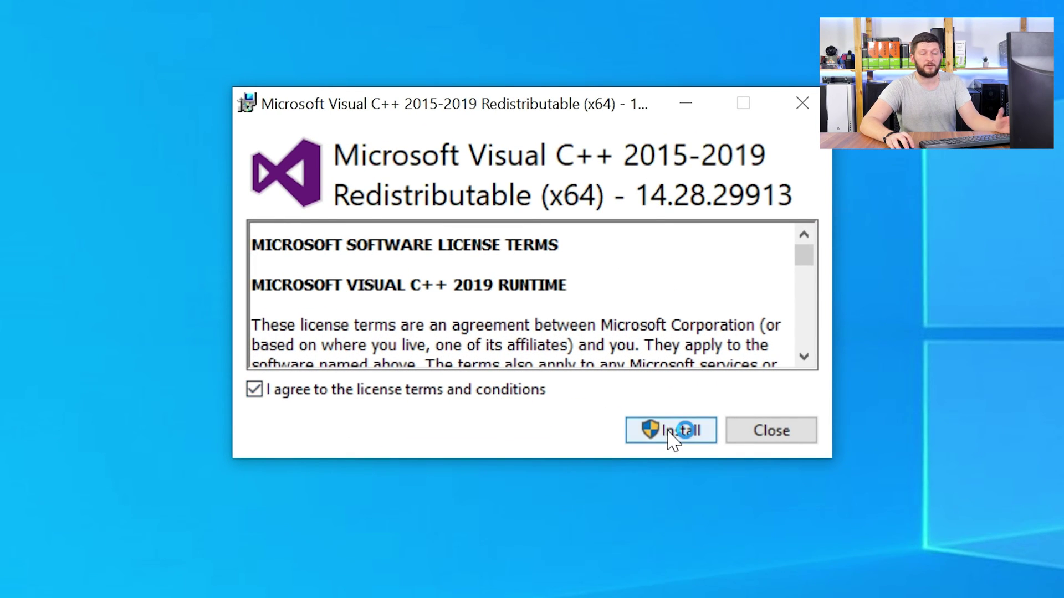
left_click(669, 433)
left_click(480, 460)
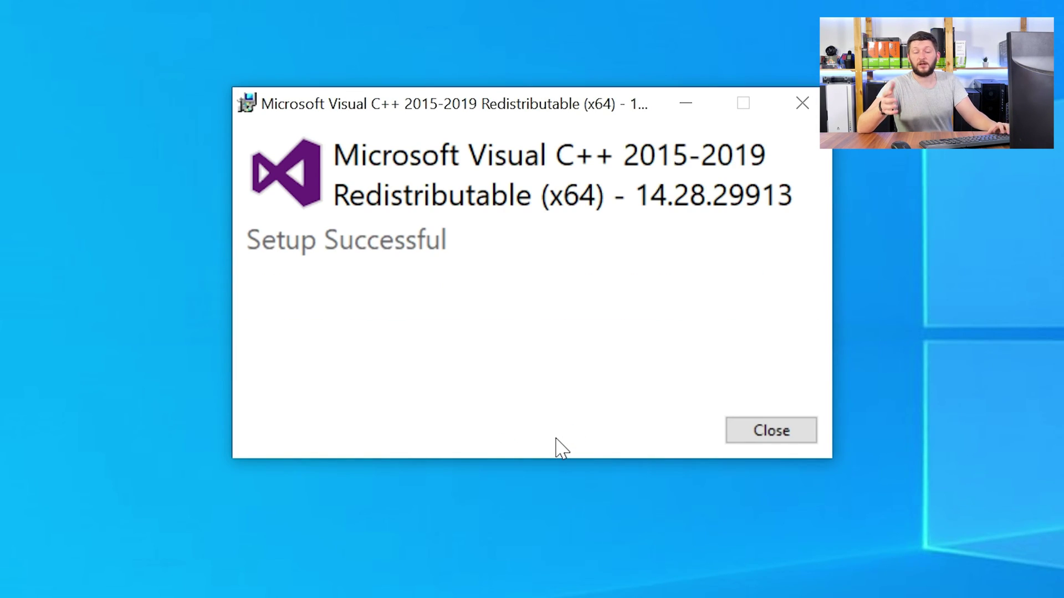
left_click(776, 438)
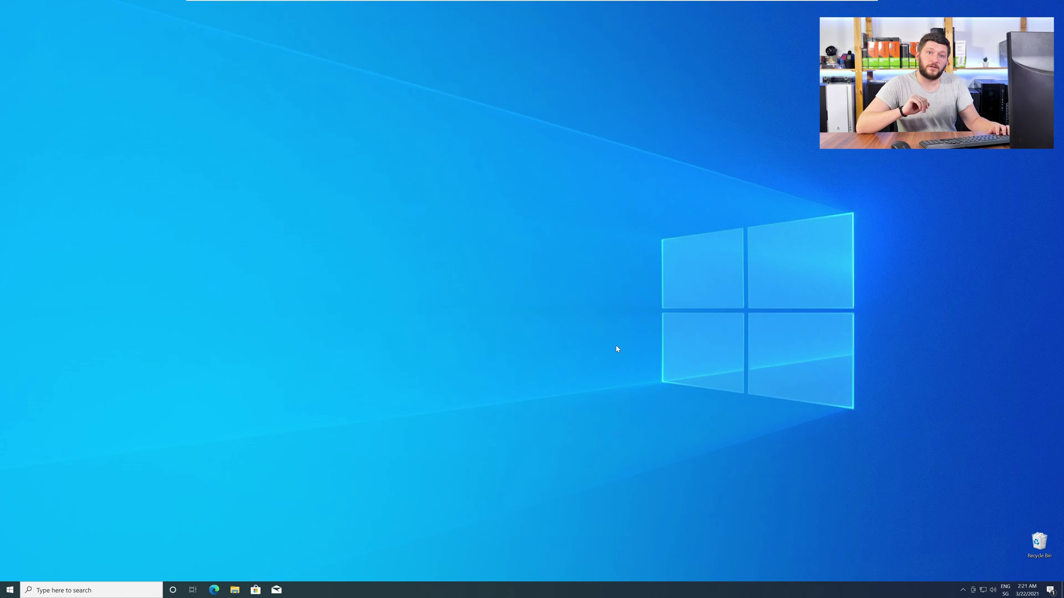